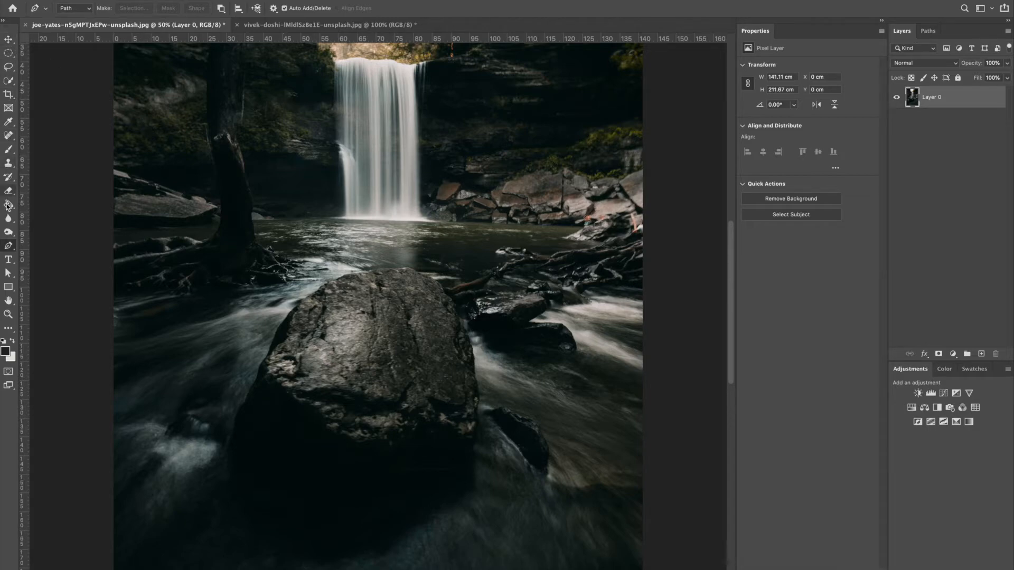
Draw a straight horizontal Pen path along the waterline at the waterfall's base, with anchor points in between
right_click(9, 247)
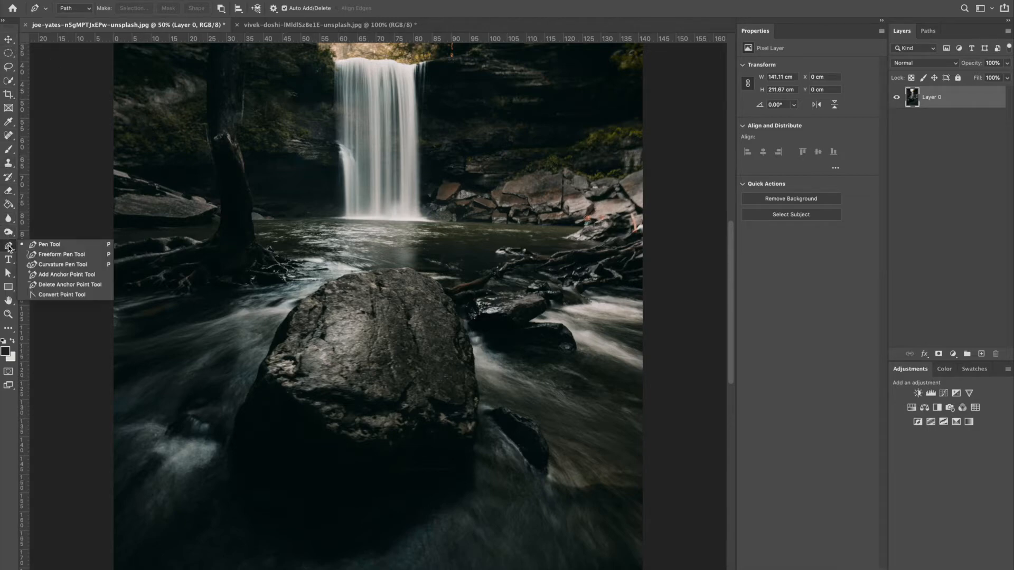
click(50, 245)
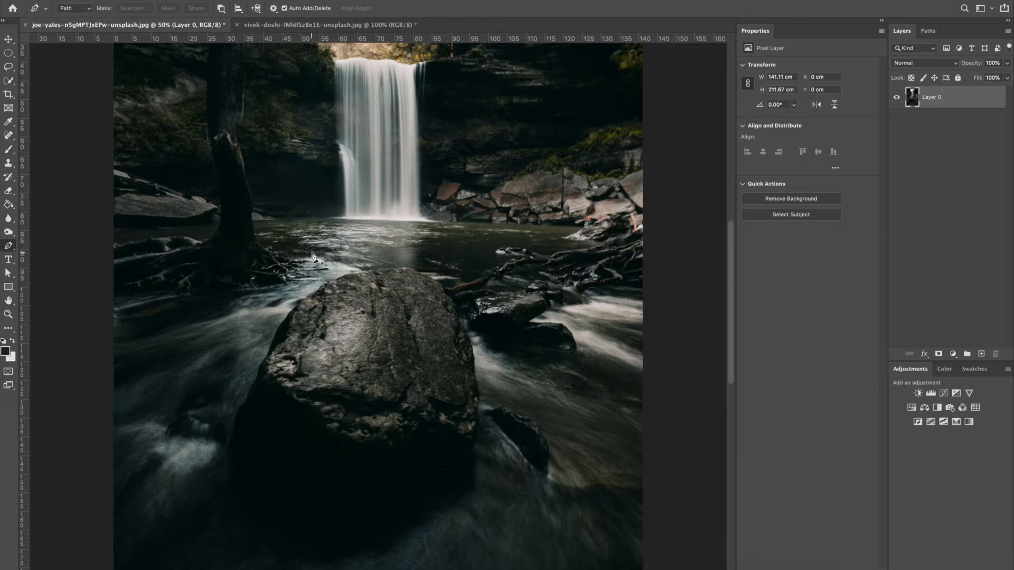
click(314, 222)
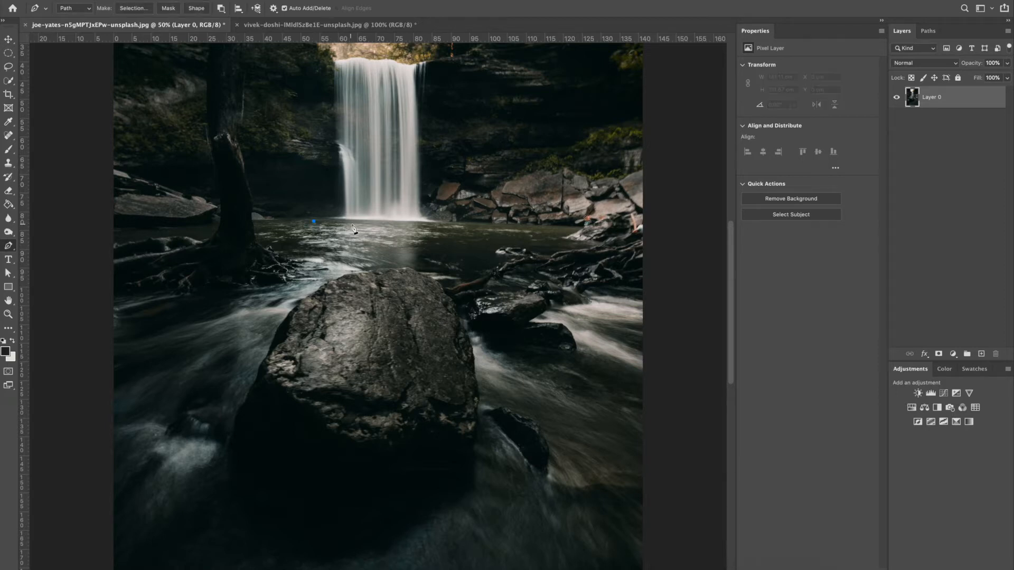
click(374, 221)
click(441, 221)
click(342, 222)
Curve the path upward at its middle anchor point using the direction handles, and delete the whole path
key(ctrl+plus)
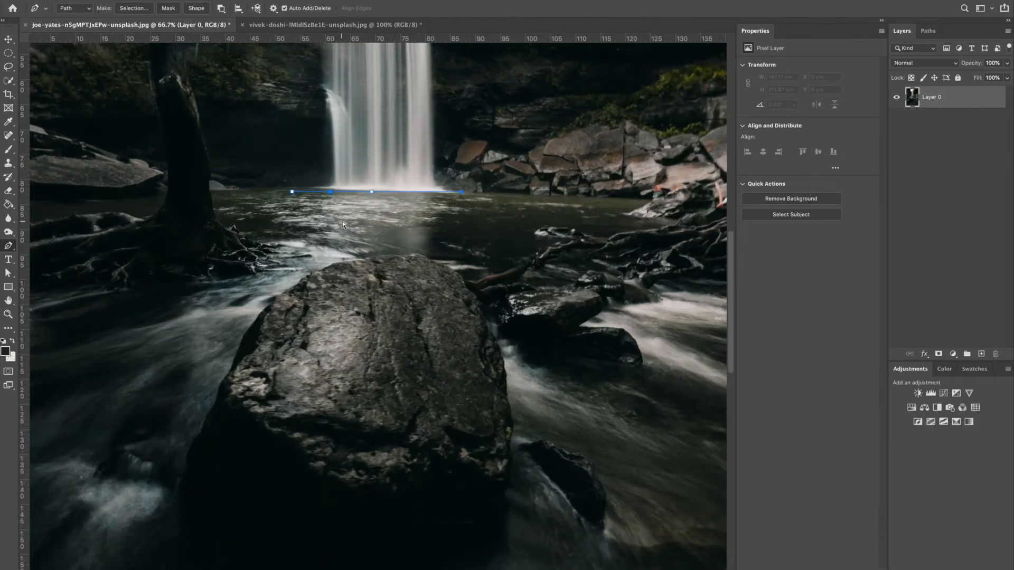
key(ctrl+plus)
drag(327, 203, 371, 310)
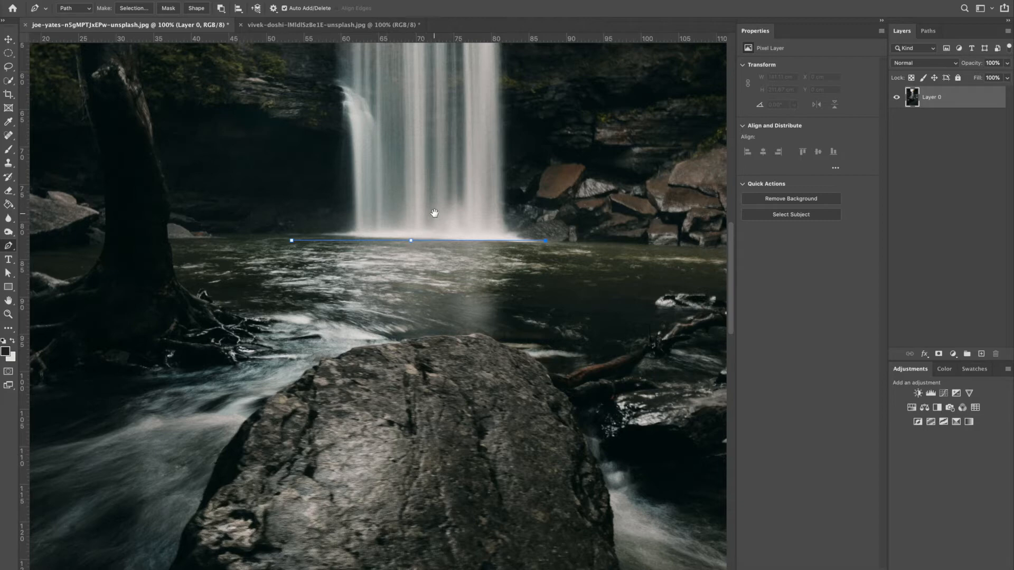
drag(433, 215, 397, 270)
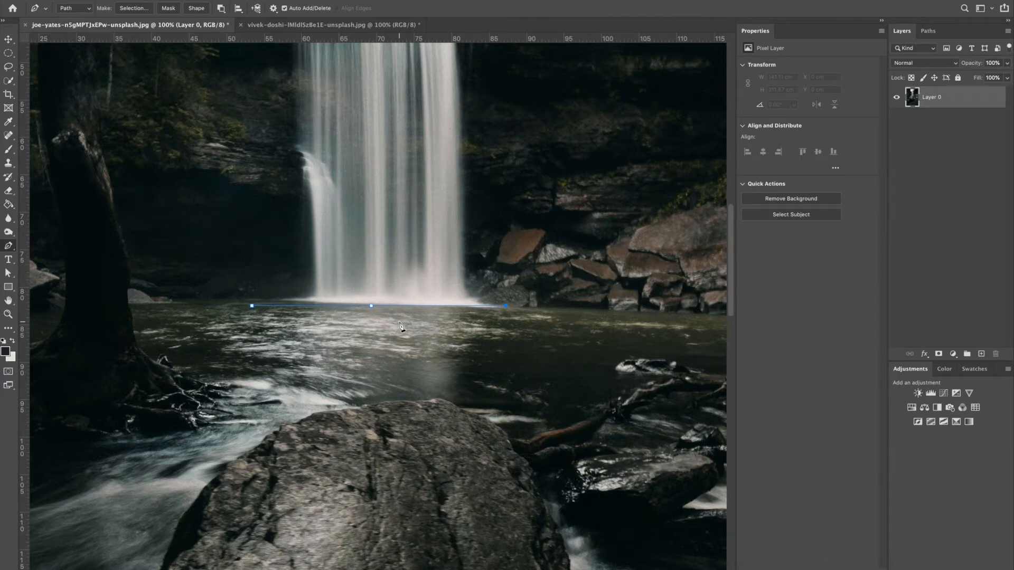
key(super+minus)
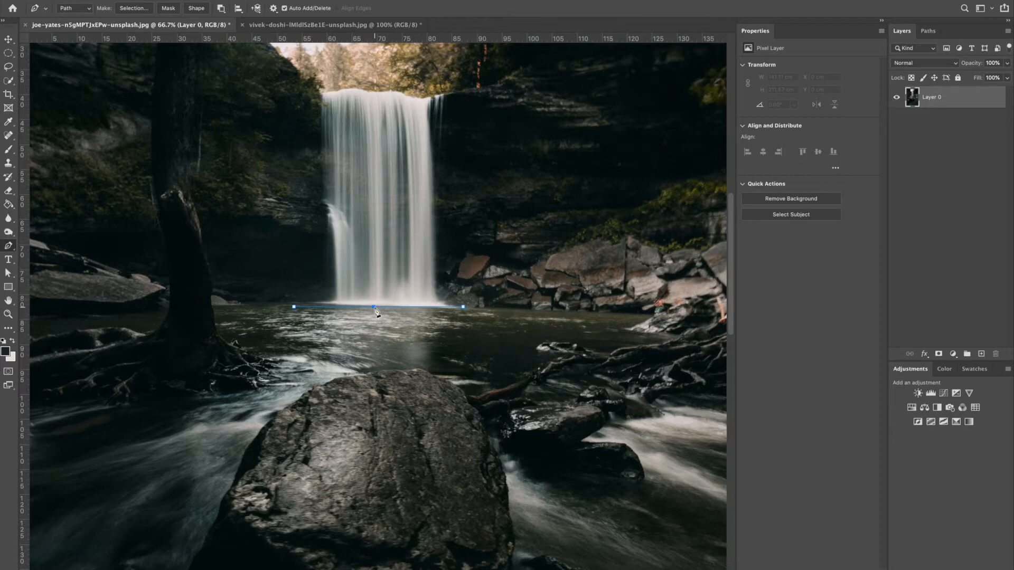
drag(374, 308, 374, 360)
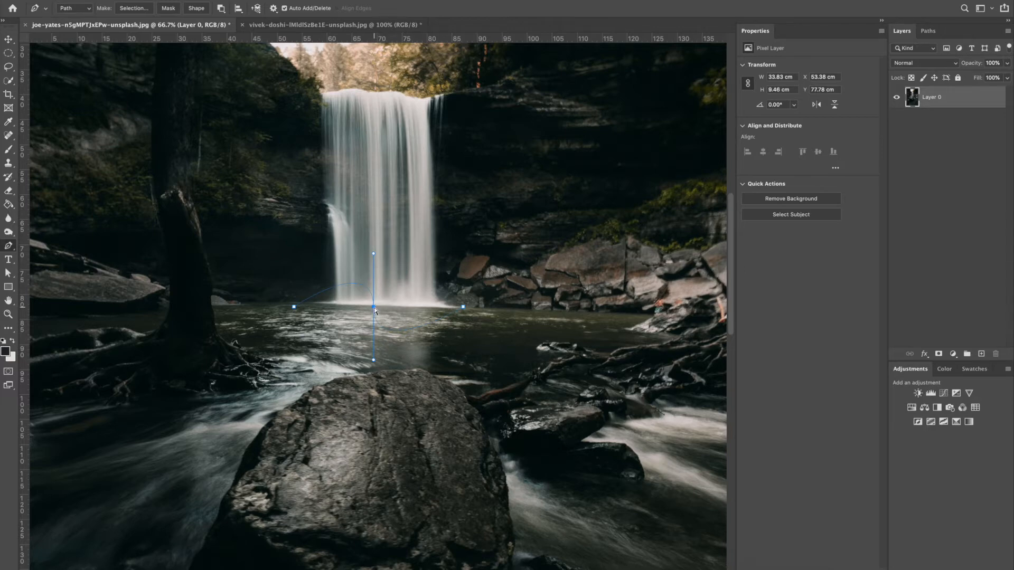
mouse_move(374, 309)
mouse_down()
mouse_move(370, 299)
mouse_move(413, 284)
mouse_move(363, 316)
mouse_up()
drag(386, 273, 375, 303)
mouse_move(377, 253)
mouse_down()
mouse_move(420, 243)
mouse_move(376, 225)
mouse_move(389, 233)
mouse_move(374, 238)
mouse_up()
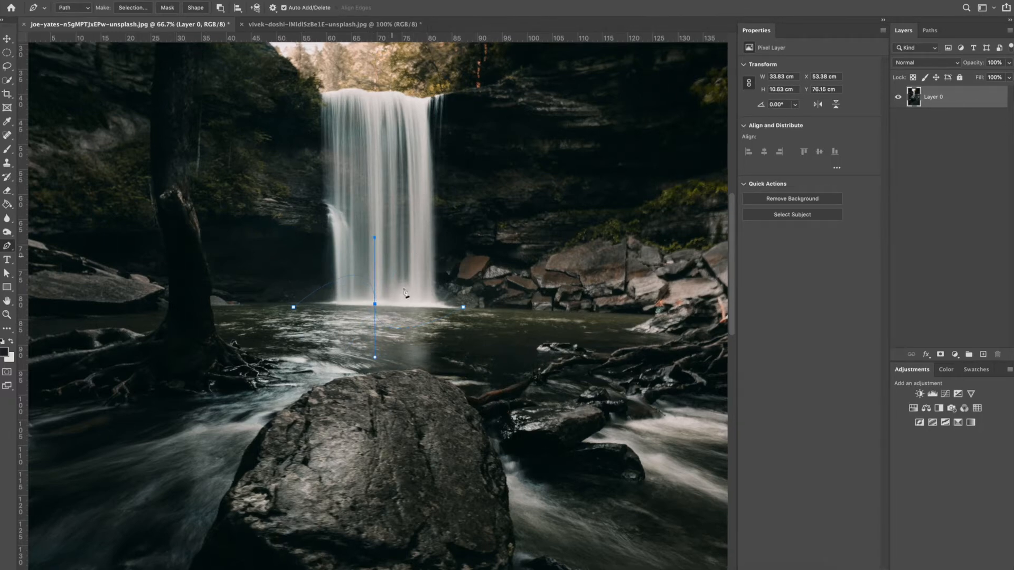
right_click(374, 290)
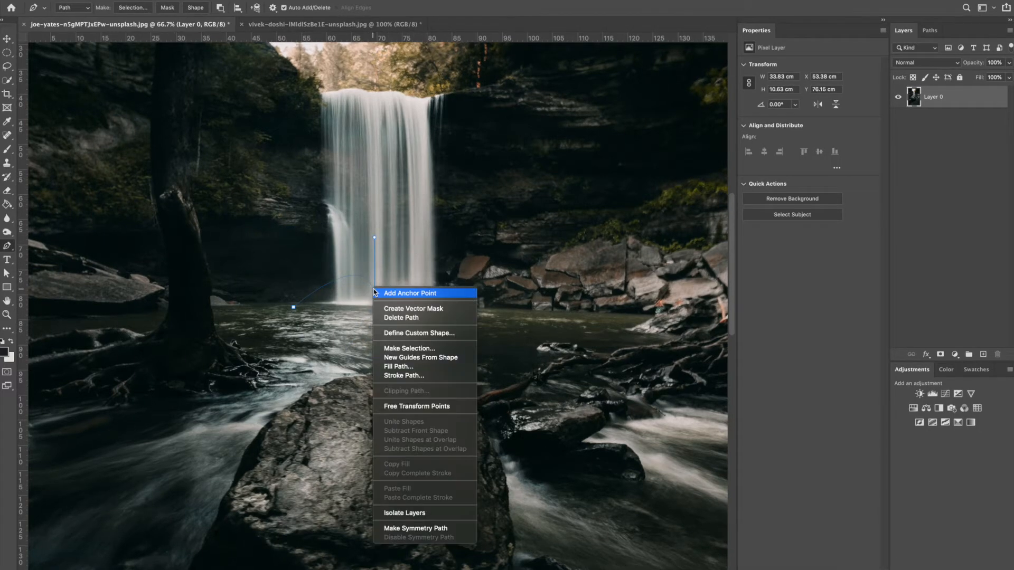
click(402, 318)
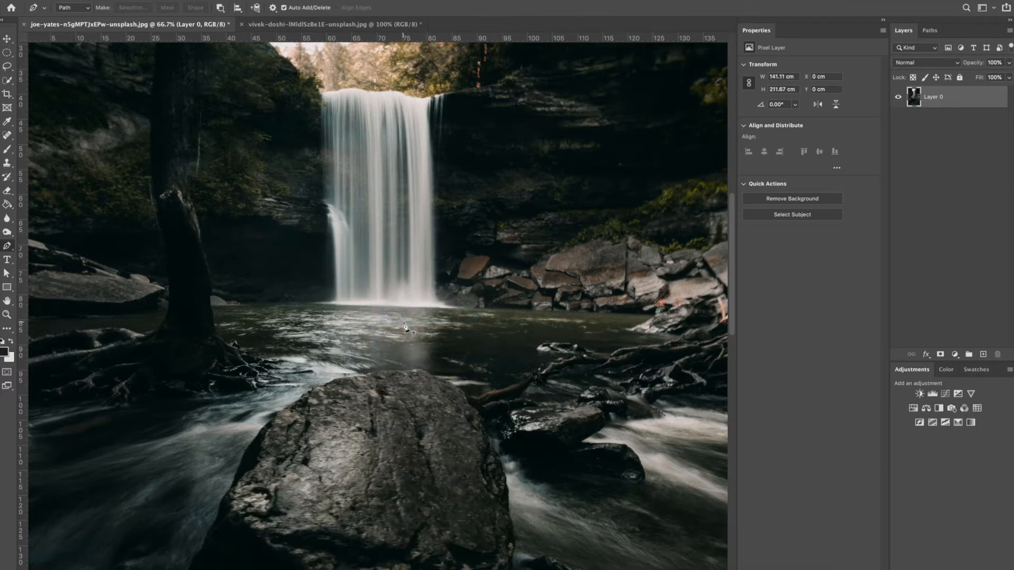
Select the lit upper surface of the large foreground boulder with the Quick Selection tool
key(ctrl+minus)
drag(403, 322, 412, 174)
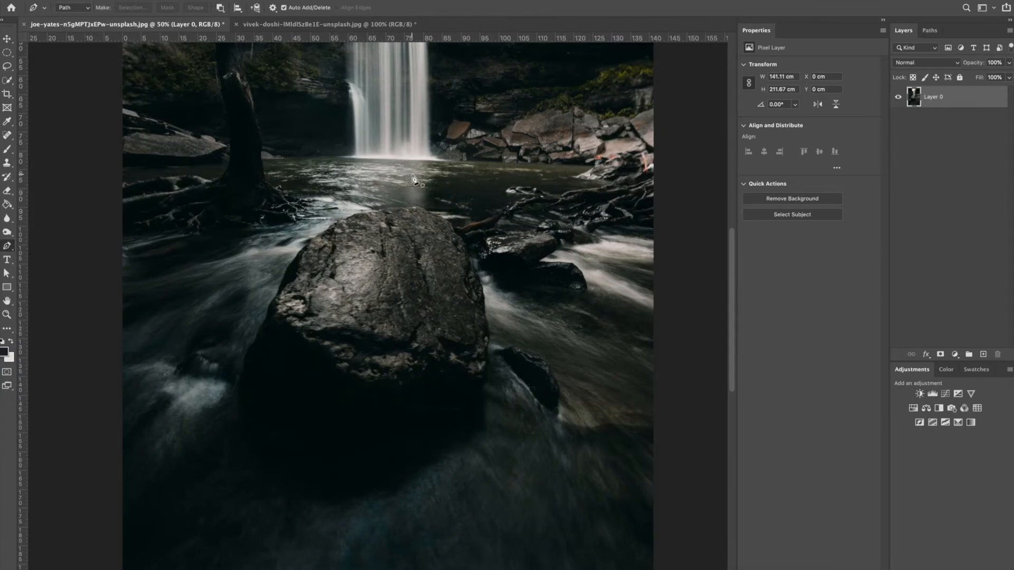
click(11, 80)
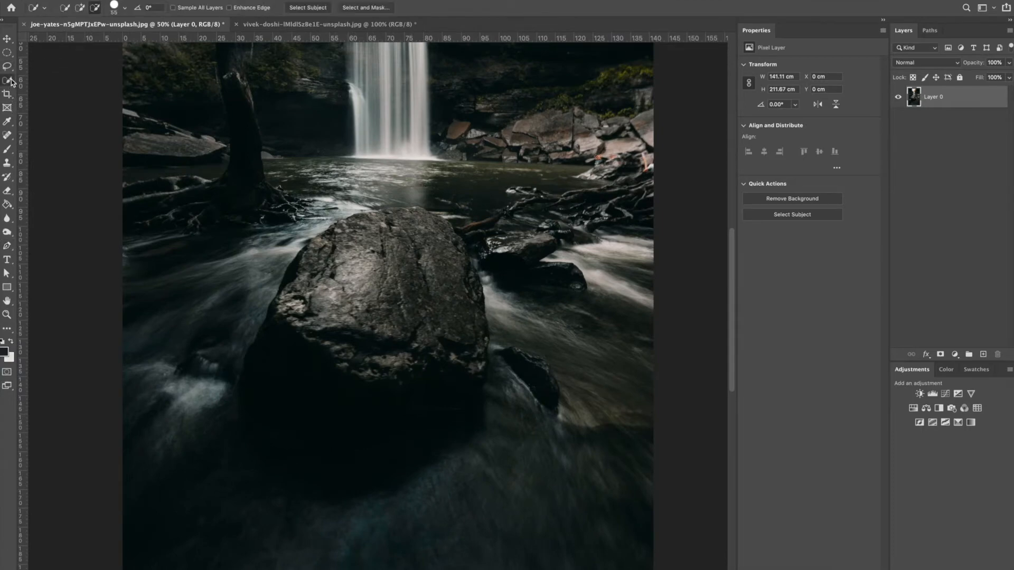
click(63, 88)
mouse_move(418, 214)
mouse_down()
mouse_move(345, 228)
mouse_move(323, 255)
mouse_move(301, 300)
mouse_move(318, 321)
mouse_move(347, 328)
mouse_move(287, 301)
mouse_move(359, 259)
mouse_move(383, 229)
mouse_move(418, 226)
mouse_move(452, 262)
mouse_move(462, 345)
mouse_move(373, 360)
mouse_move(321, 332)
mouse_up()
drag(409, 308, 402, 259)
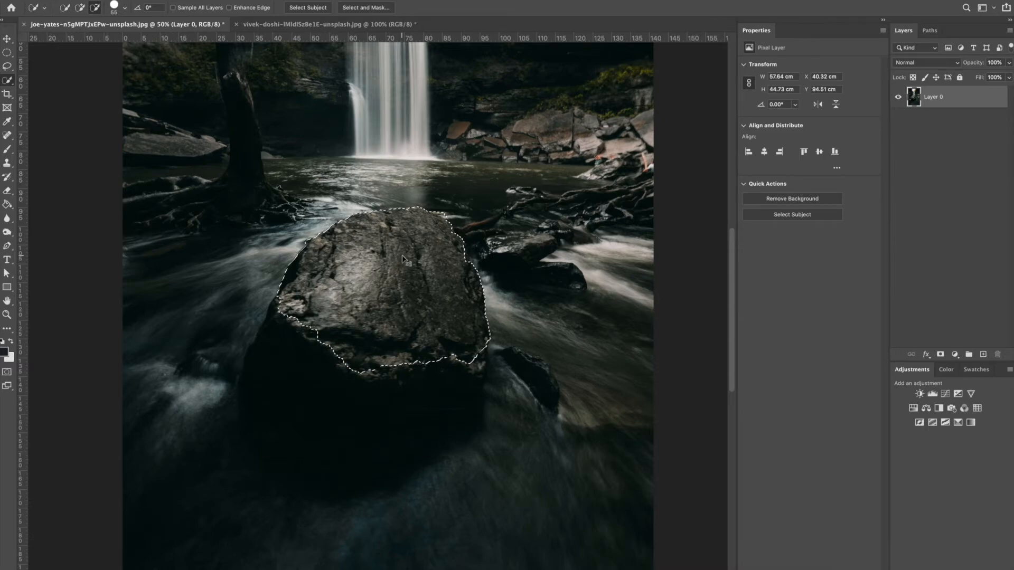
Examine the selection edge around the boulder, especially along its dark underside, and clear the selection
key(ctrl+=)
key(ctrl+=)
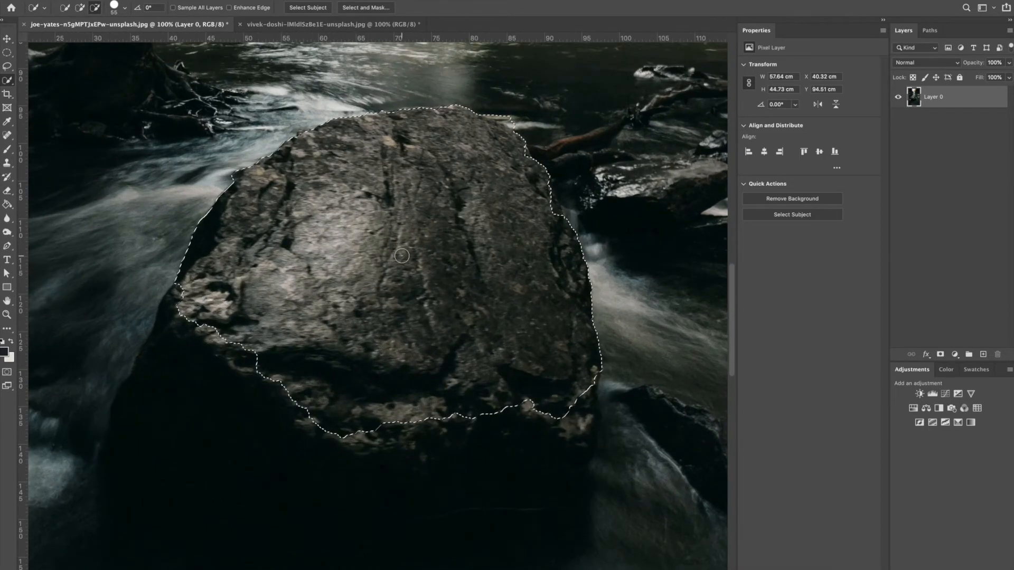
drag(304, 205, 353, 267)
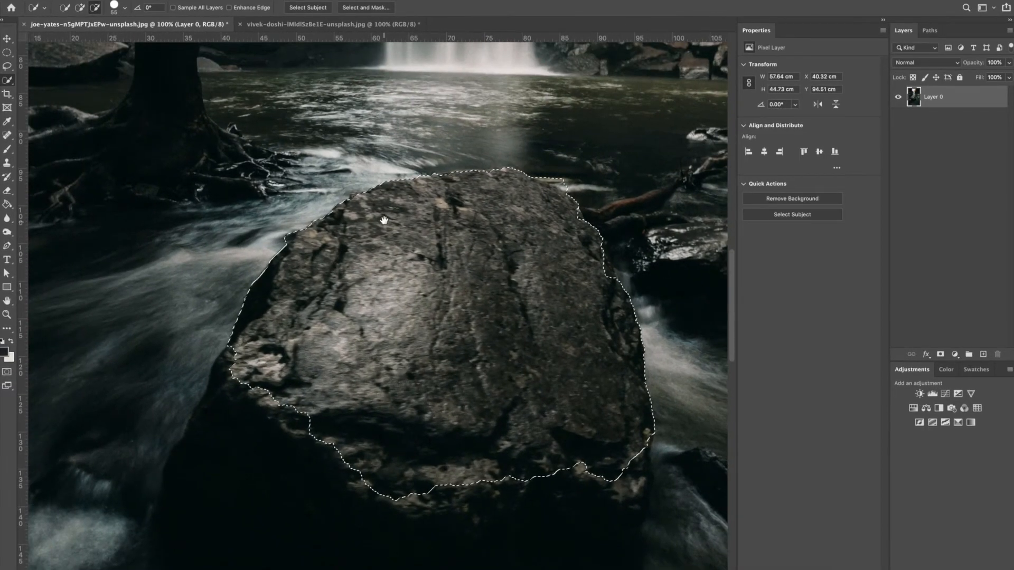
drag(374, 188, 339, 220)
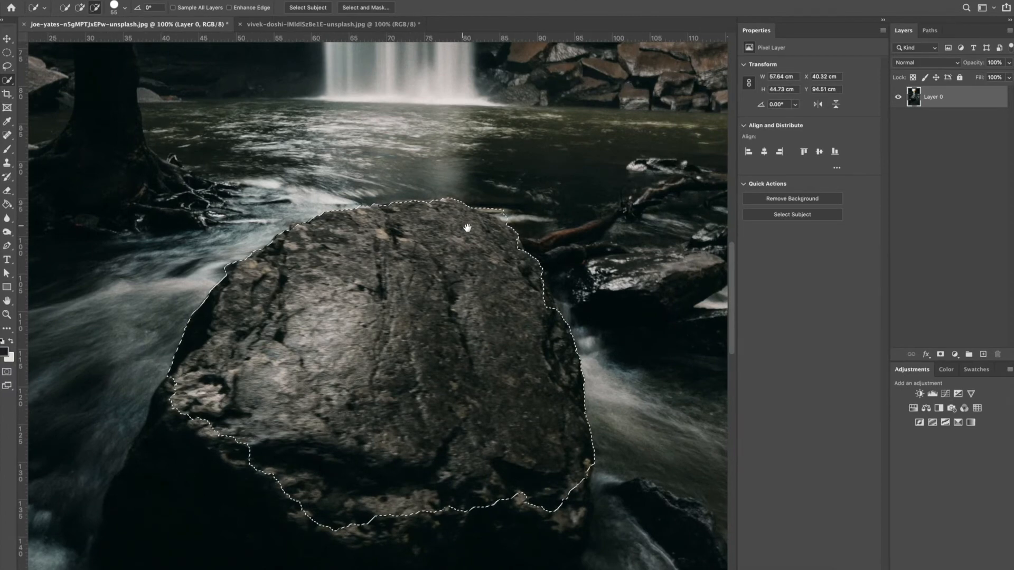
drag(467, 229, 430, 193)
scroll(517, 317, down, 3)
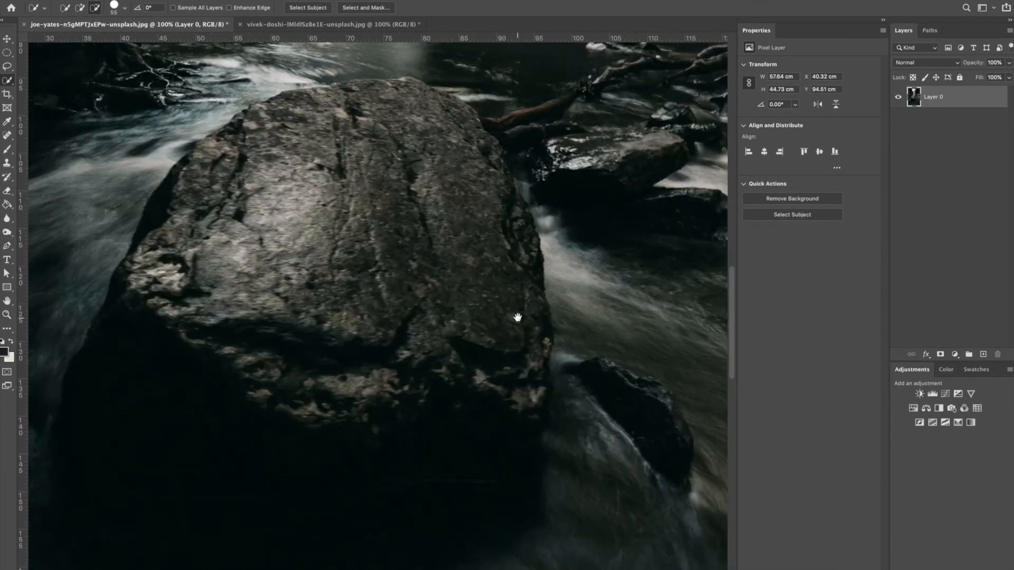
drag(437, 237, 476, 295)
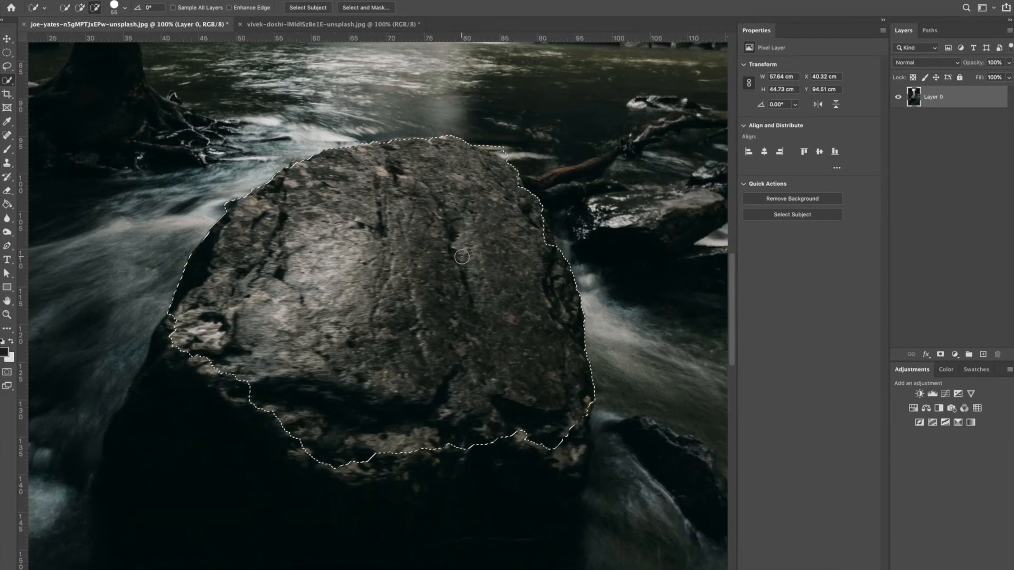
key(super+plus)
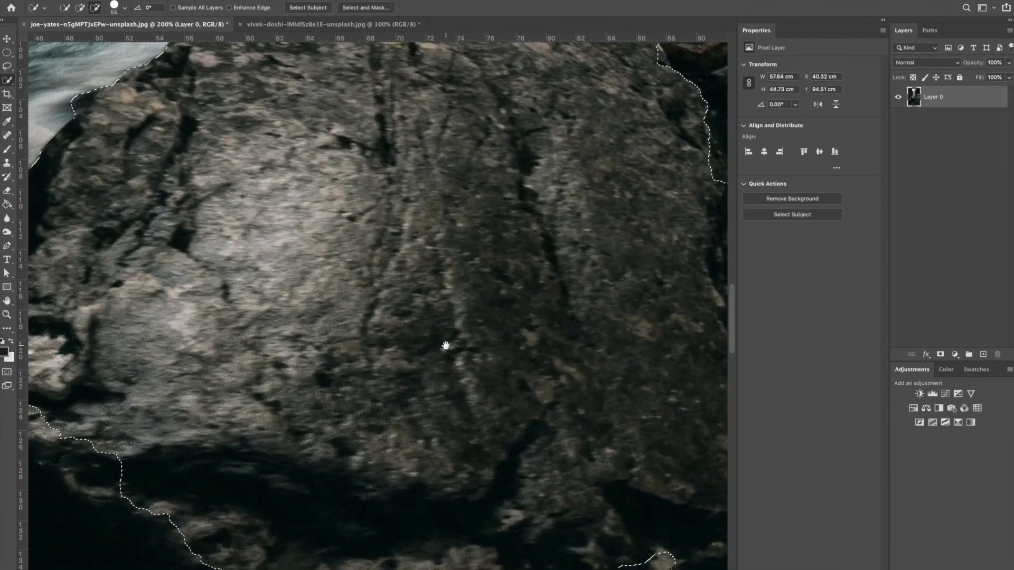
drag(446, 346, 407, 197)
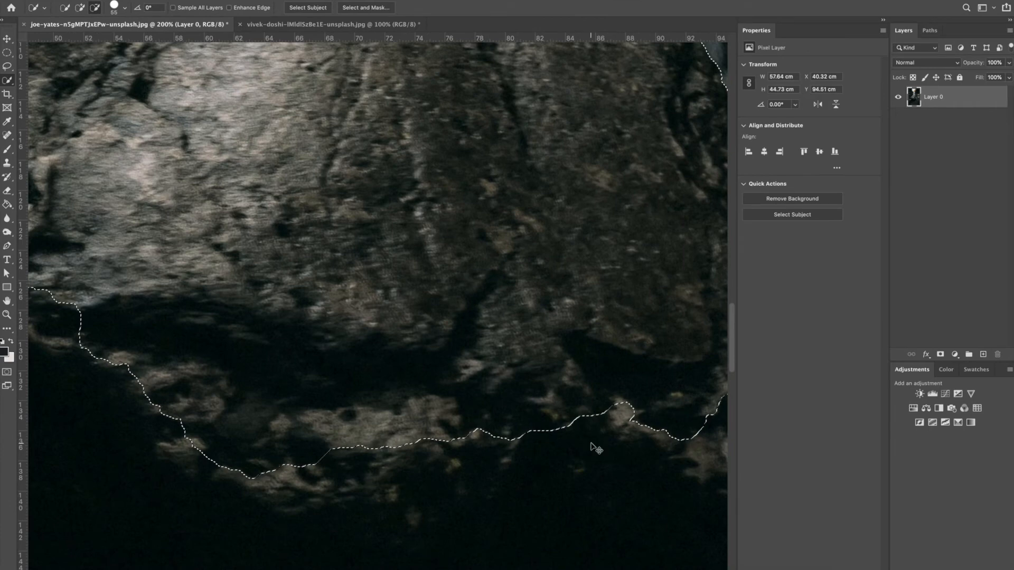
key(super+minus)
drag(518, 219, 542, 318)
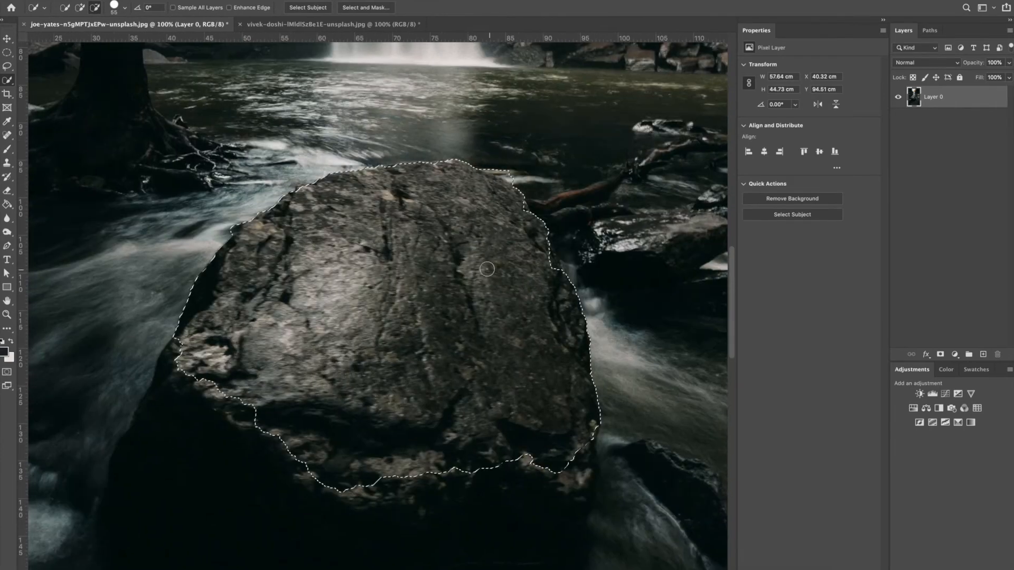
right_click(487, 269)
click(498, 273)
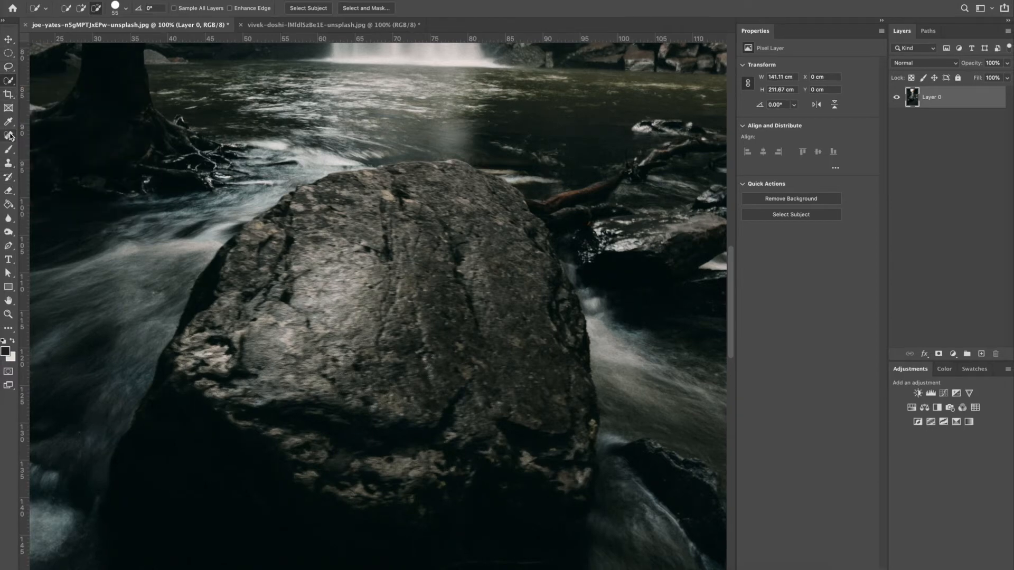
Start a Pen path at the notch on the boulder's upper-left edge, placing the first anchor points along the outline
key(p)
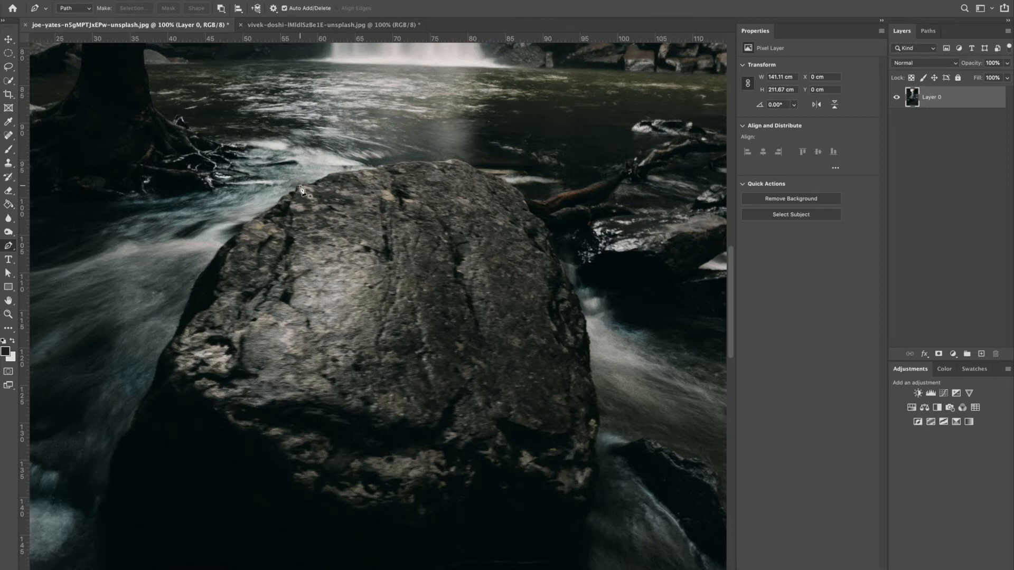
key(ctrl+plus)
drag(299, 184, 435, 336)
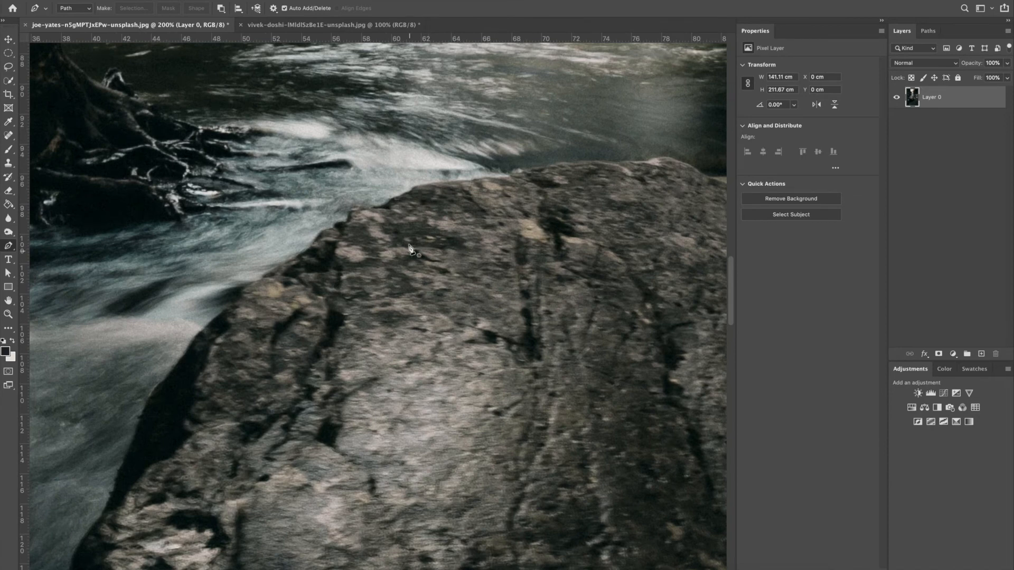
click(352, 212)
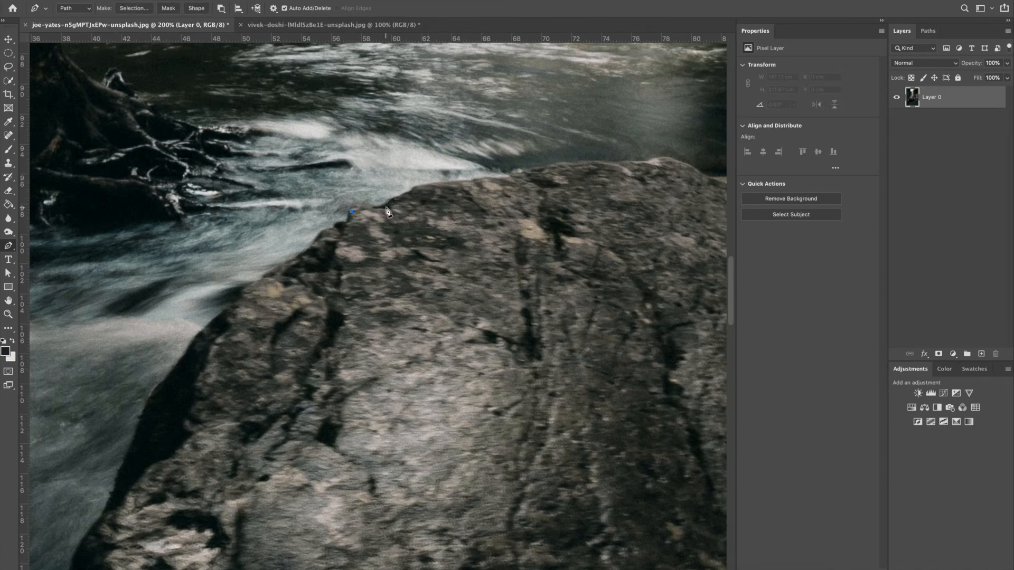
click(370, 210)
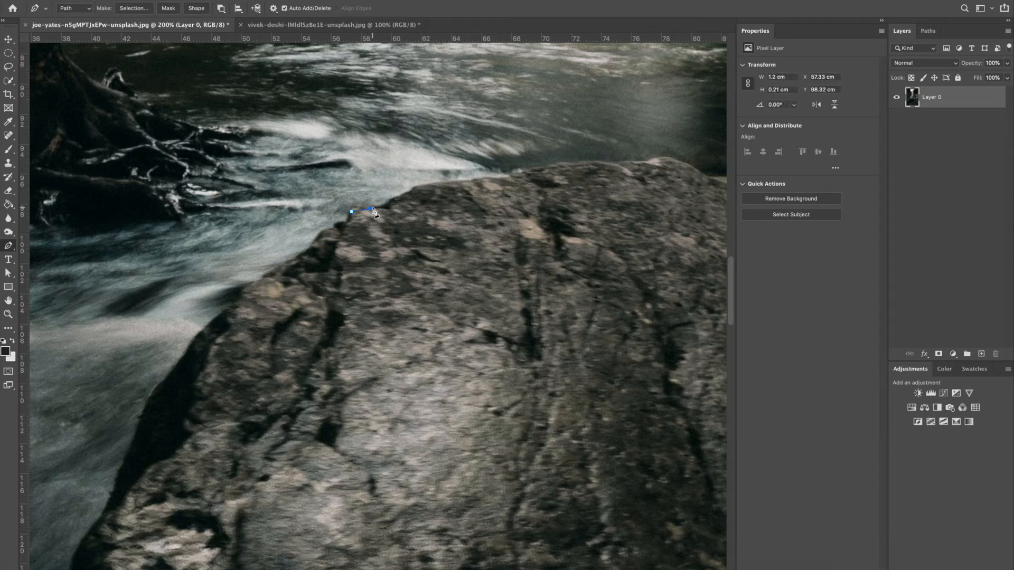
key(ctrl+z)
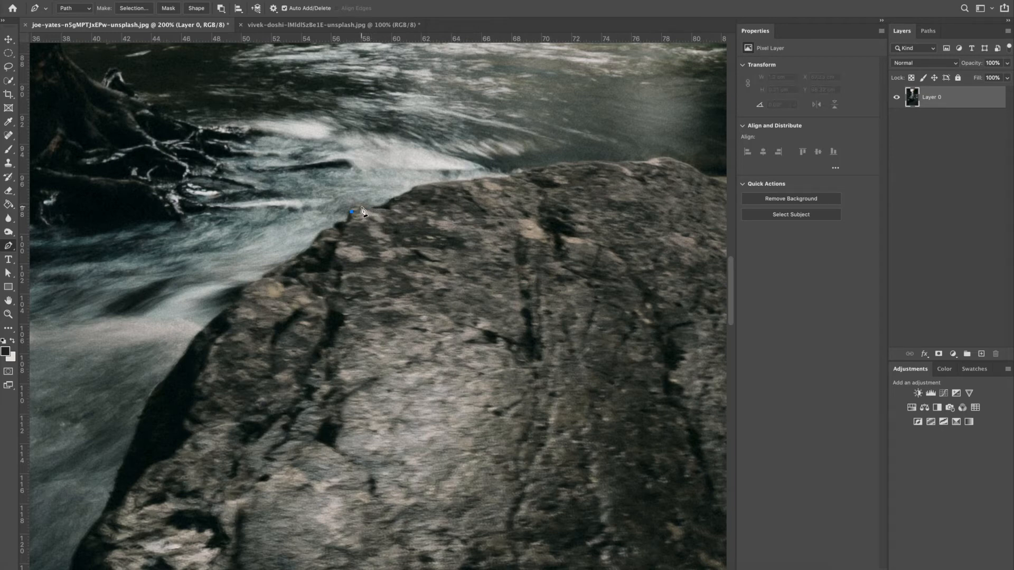
click(362, 203)
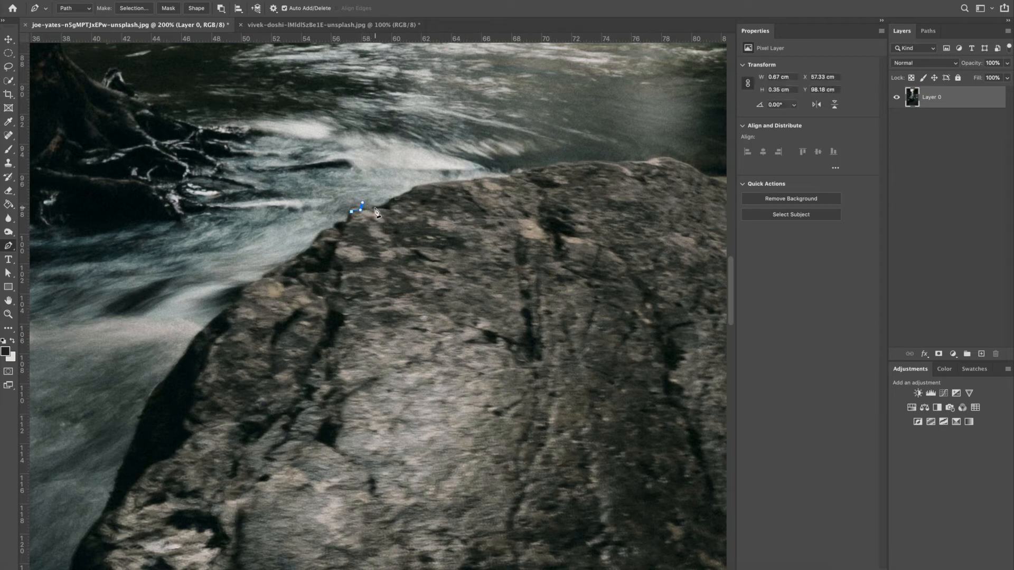
click(376, 208)
click(386, 205)
click(396, 192)
key(ctrl+z)
key(ctrl+z)
Close the path along the boulder's edge at about 6.8 by 3.5 cm and convert it into a new selection with 0-pixel feather
click(387, 204)
click(396, 196)
click(403, 196)
click(407, 192)
drag(403, 195, 405, 194)
drag(438, 211, 329, 225)
click(351, 212)
click(133, 8)
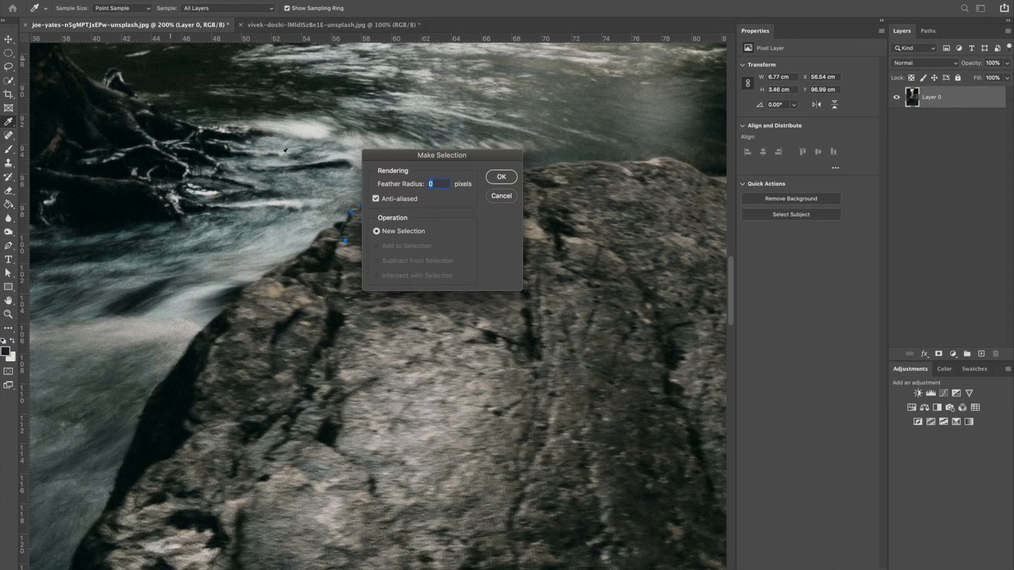
click(510, 176)
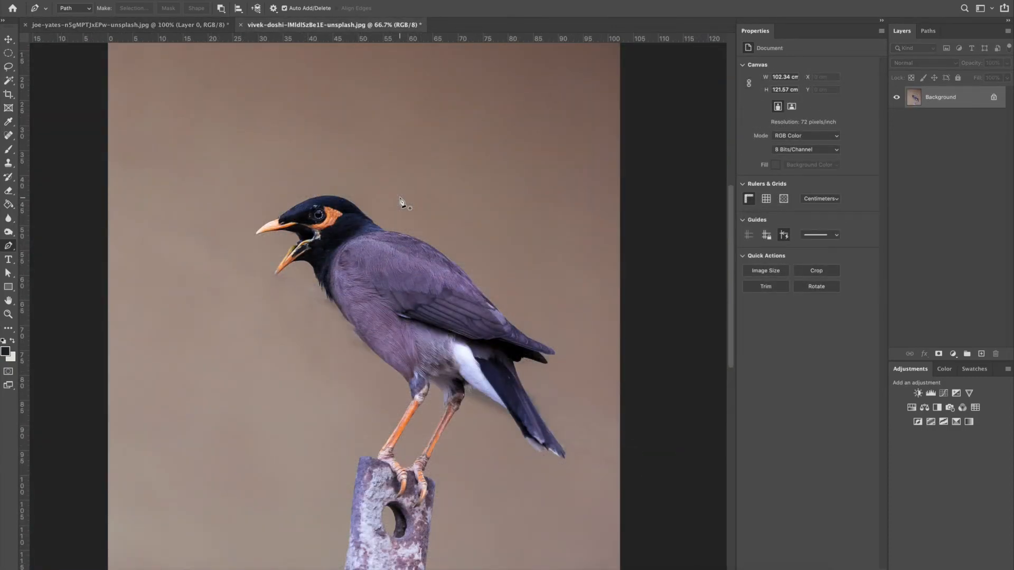
In the bird photo, start a Pen path where the neck meets the back and trace curved segments along the back
key(ctrl+1)
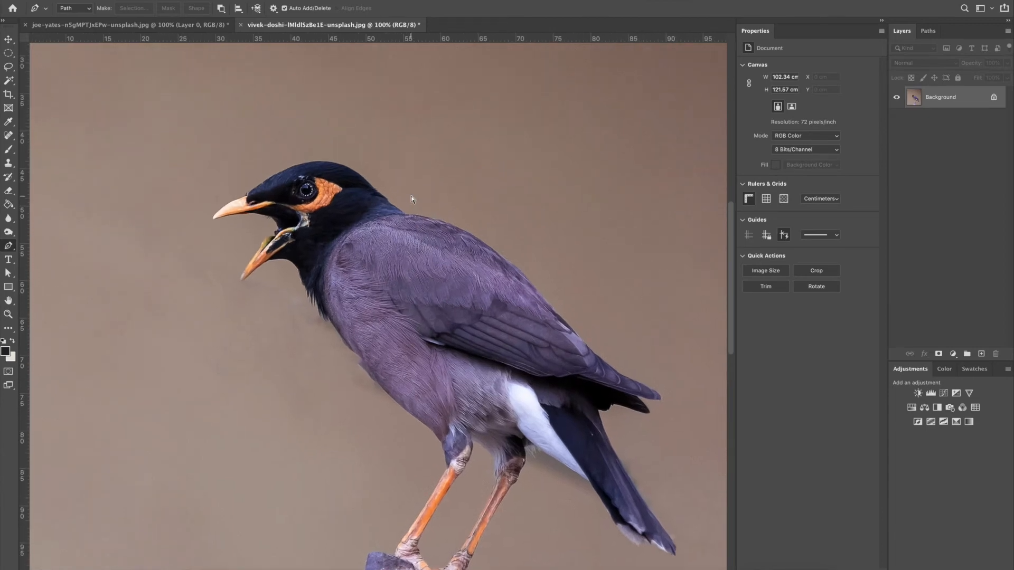
key(ctrl+plus)
scroll(394, 212, up, 3)
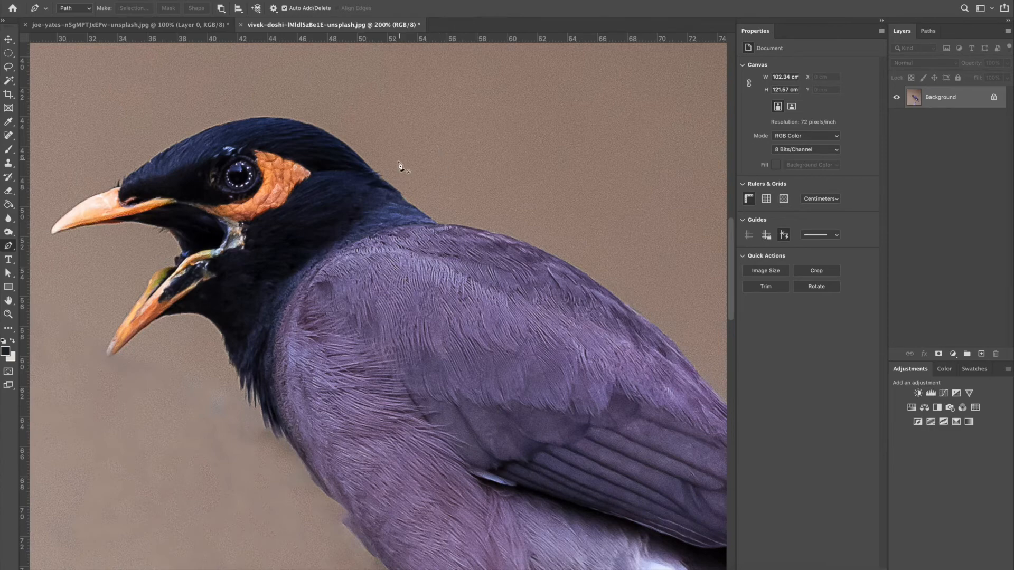
click(439, 223)
key(ctrl+plus)
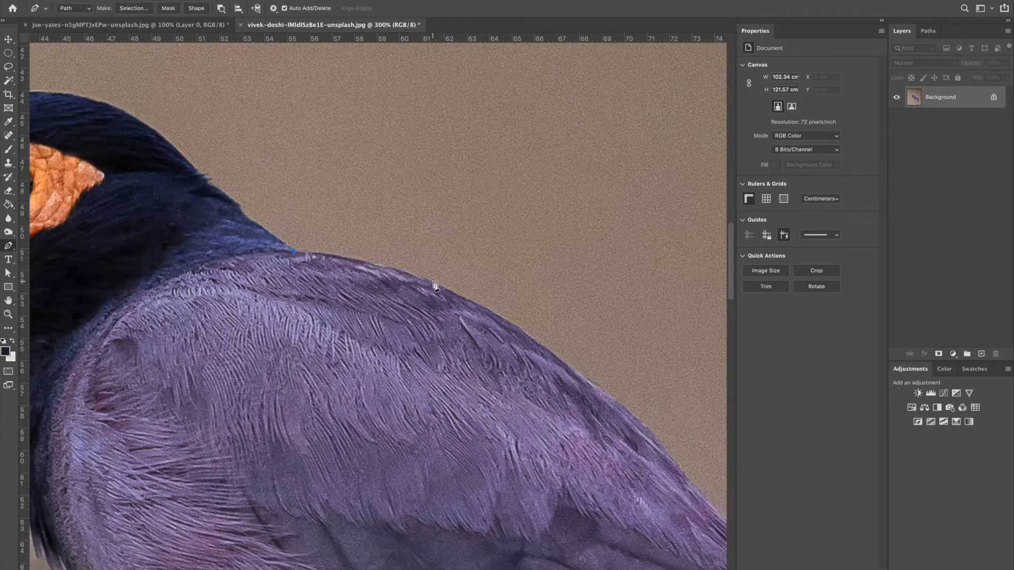
click(432, 281)
drag(471, 303, 496, 311)
drag(509, 321, 517, 326)
Extend the path farther down the bird's back and adjust its anchor points and curve handles to fit the outline
click(554, 353)
key(ctrl+z)
click(531, 338)
super+click(510, 322)
drag(510, 326, 483, 308)
super+click(293, 252)
drag(291, 252, 294, 255)
drag(374, 254, 370, 255)
Convert the path around the bird into a new anti-aliased selection with 0-pixel feather and add a layer mask from it
key(ctrl+minus)
key(ctrl+minus)
key(ctrl+minus)
key(ctrl+minus)
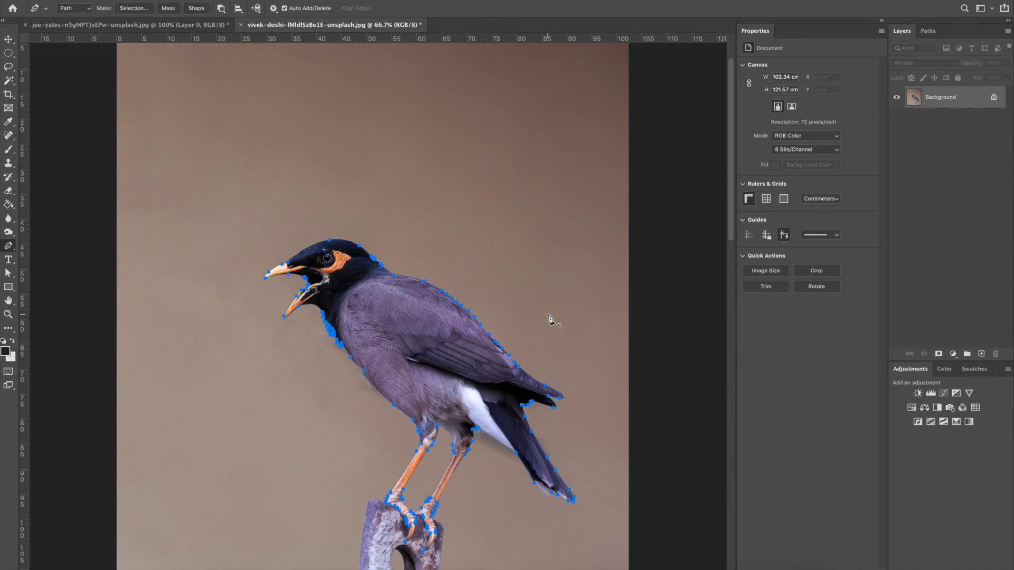
click(145, 8)
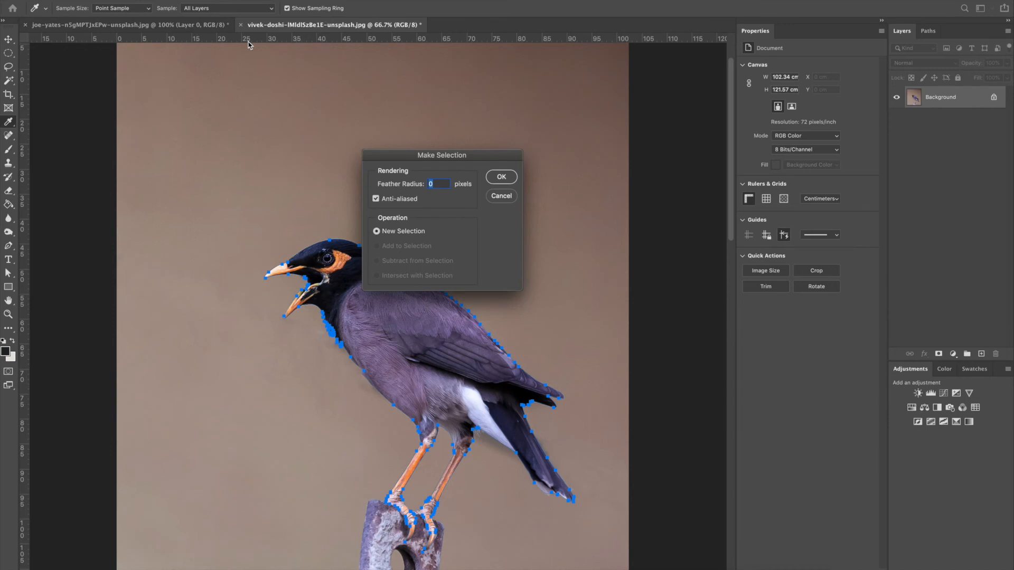
click(501, 178)
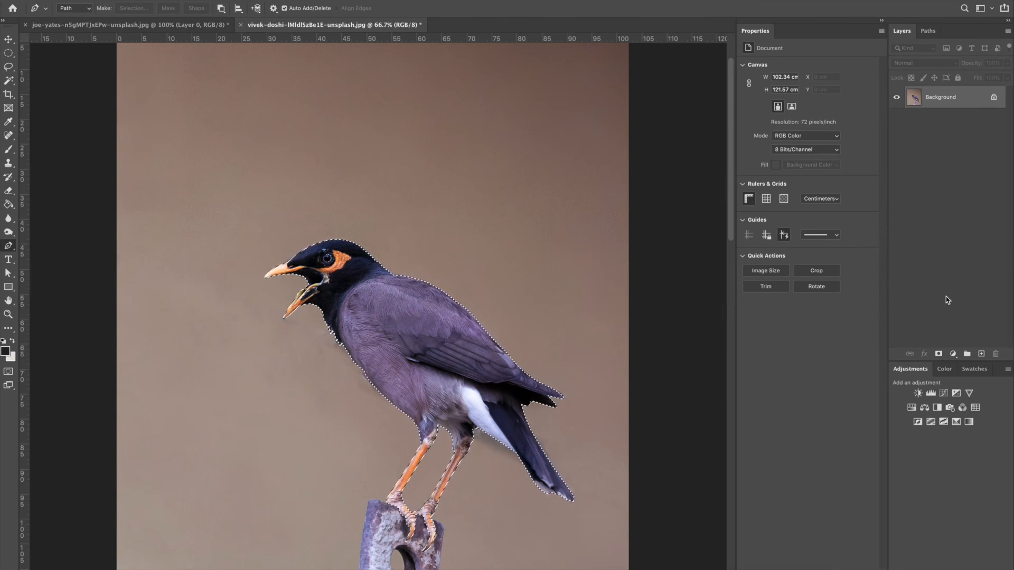
click(939, 353)
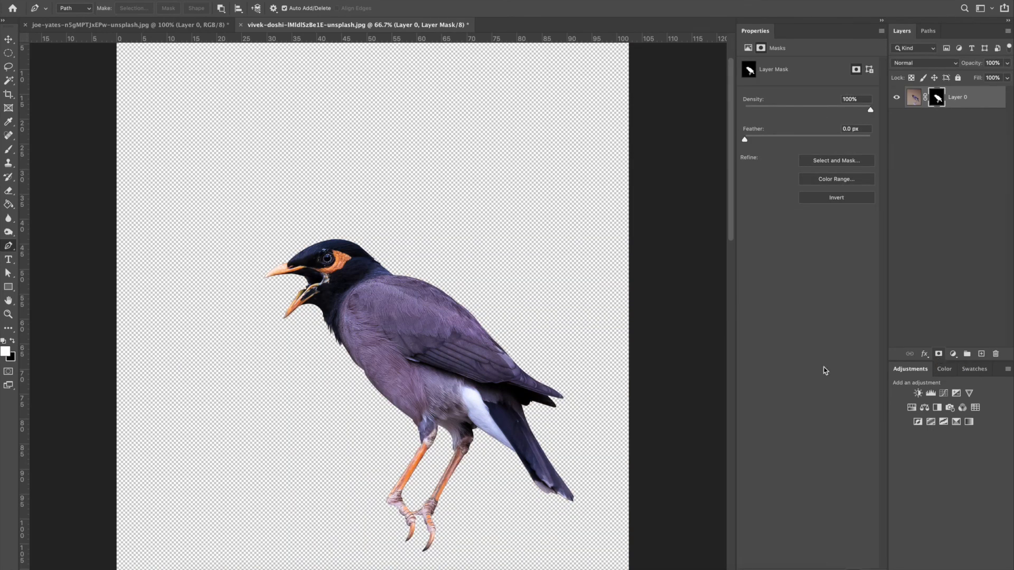
click(9, 39)
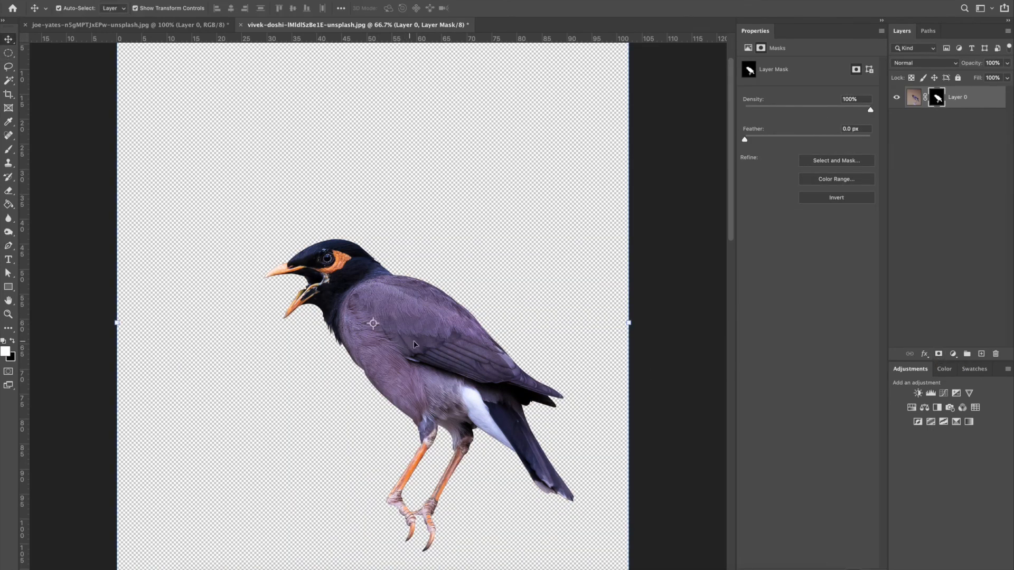